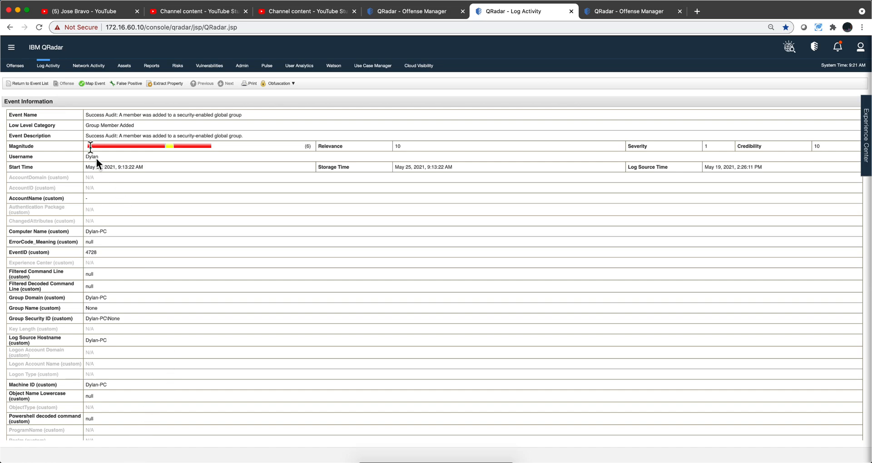
# Step: Reopen the global-group member-added event from the event list and inspect its QID in the event mapping window
pyautogui.click(42, 82)
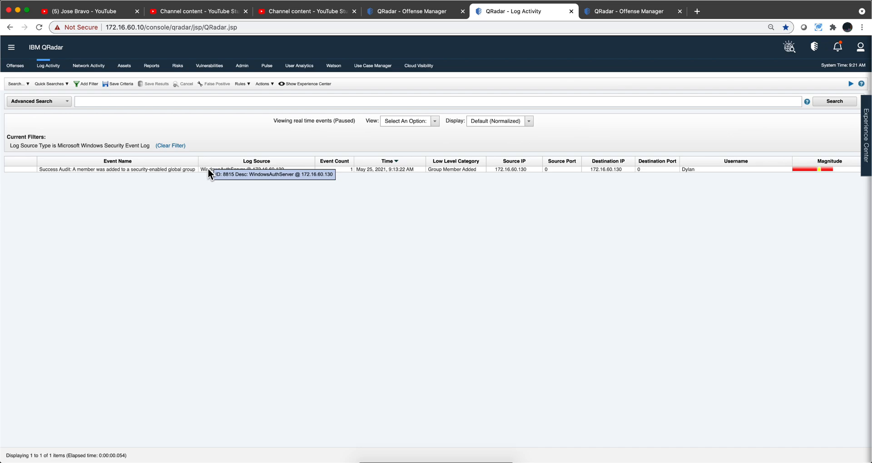
pyautogui.doubleClick(183, 169)
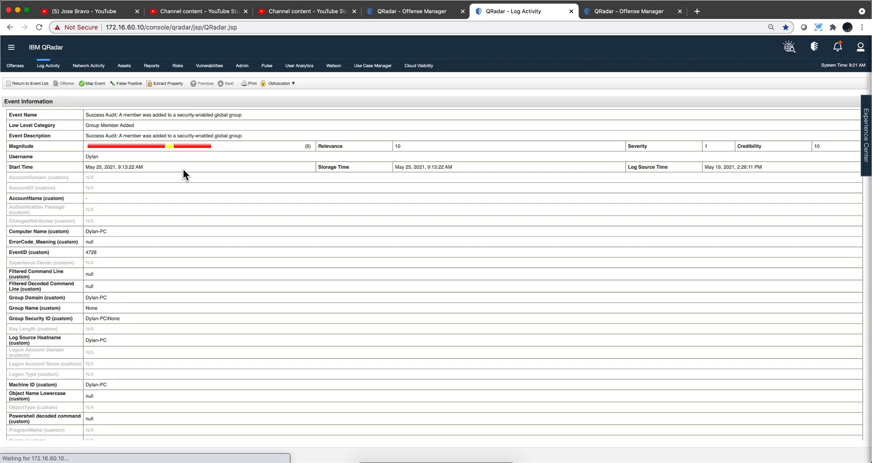
pyautogui.click(88, 84)
pyautogui.moveTo(132, 8); pyautogui.dragTo(355, 74)
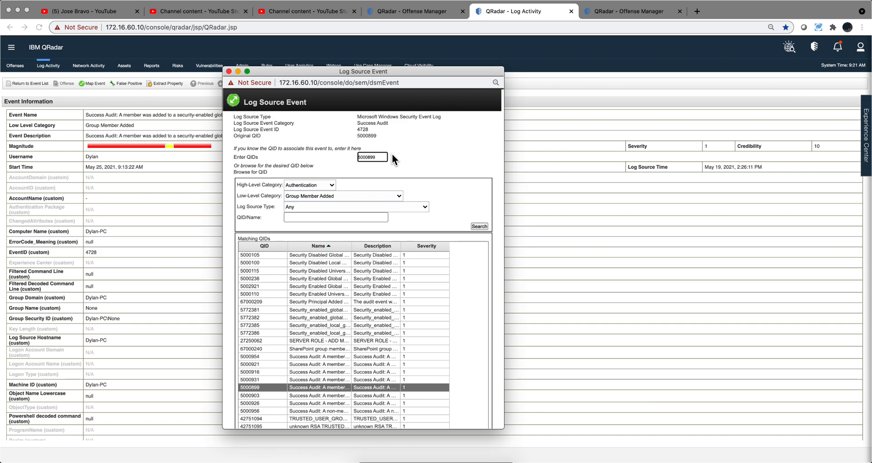
pyautogui.moveTo(387, 157); pyautogui.dragTo(339, 156)
pyautogui.click(229, 71)
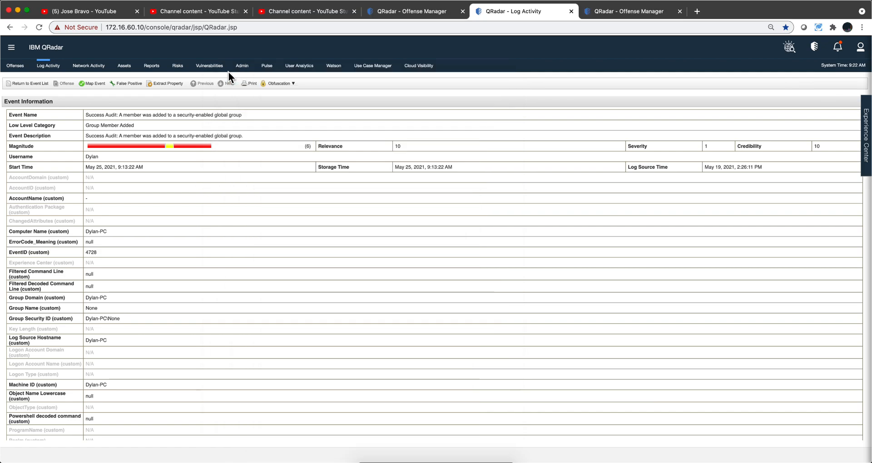
# Step: Filter the rule tests by "qid" and add the event QID test to the Member Added to a Windows Group rule
pyautogui.click(408, 12)
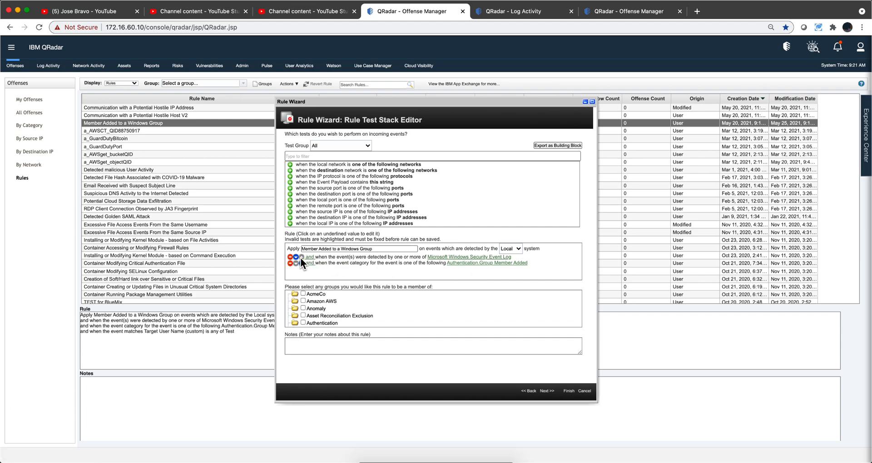
pyautogui.click(301, 157)
pyautogui.write('qid')
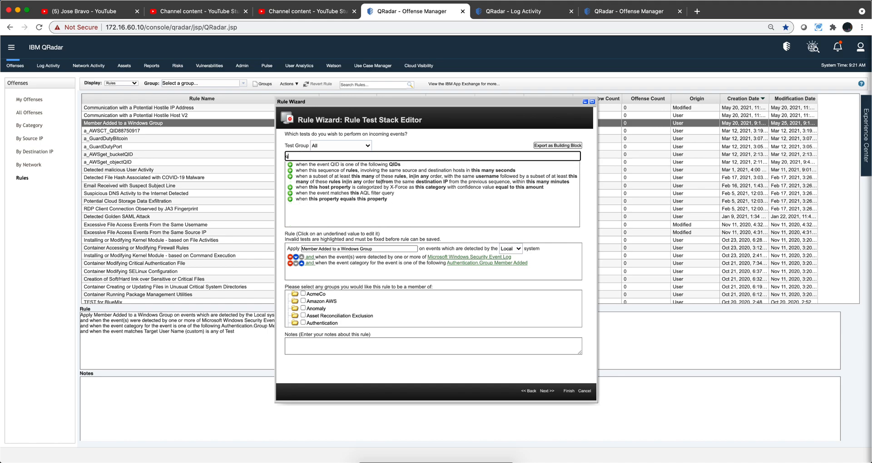
pyautogui.click(290, 165)
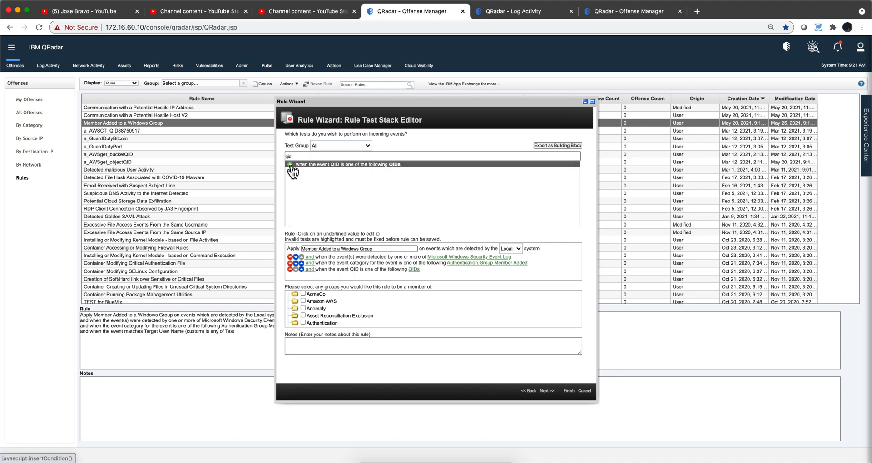
# Step: Try to add QID 5000892 to the rule's QID test, and remove that test from the rule
pyautogui.click(414, 270)
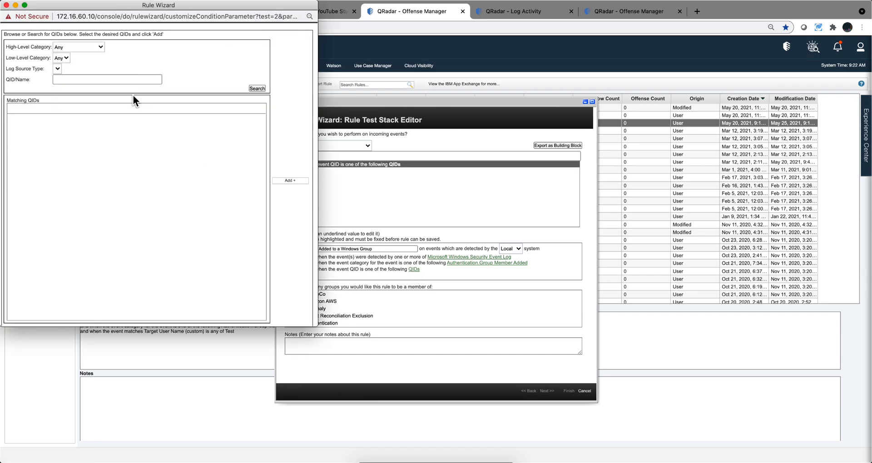
pyautogui.click(84, 80)
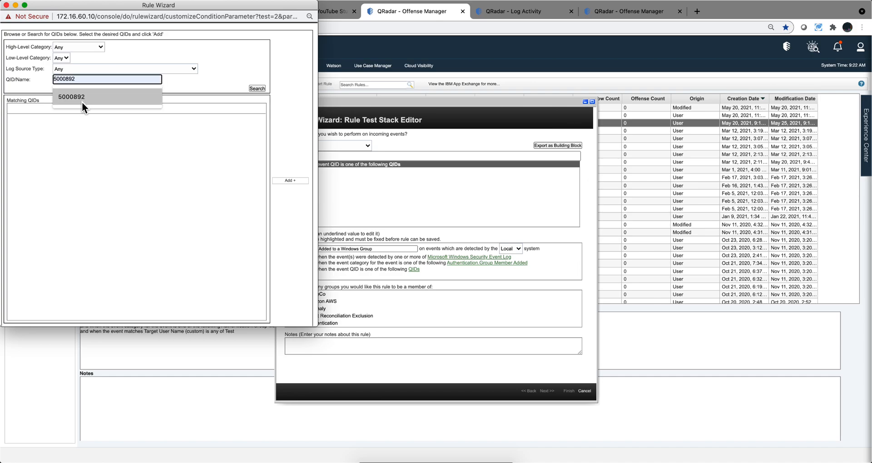
pyautogui.click(81, 99)
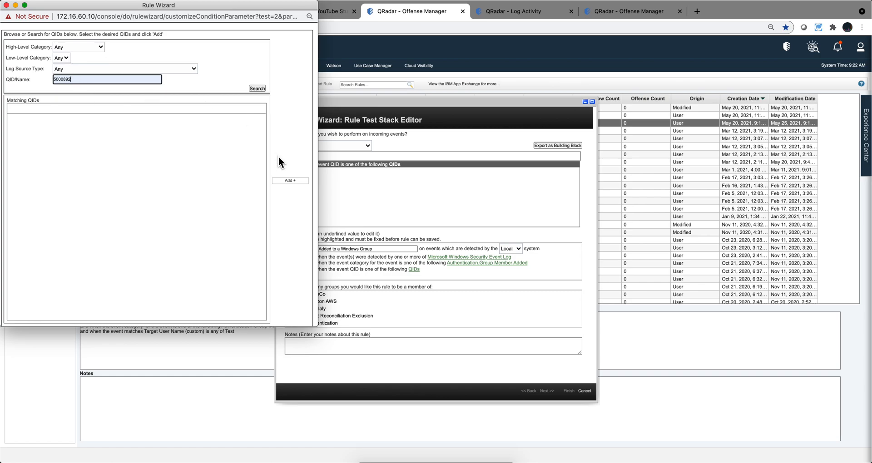
pyautogui.click(285, 180)
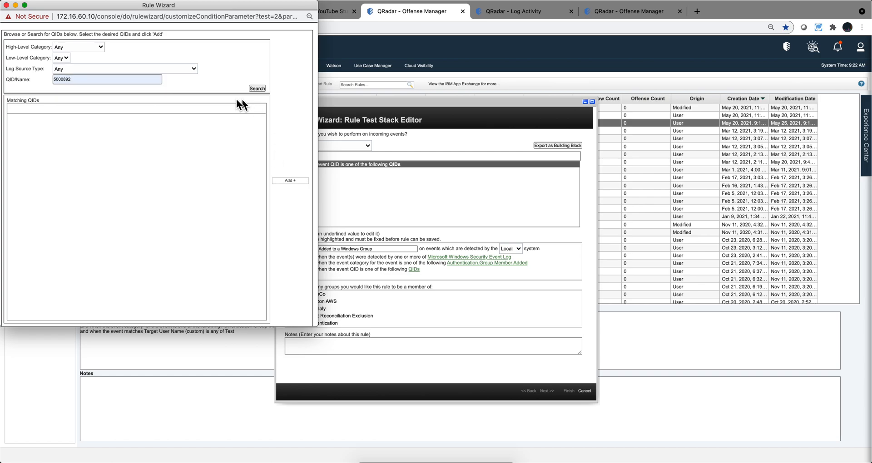
pyautogui.click(129, 79)
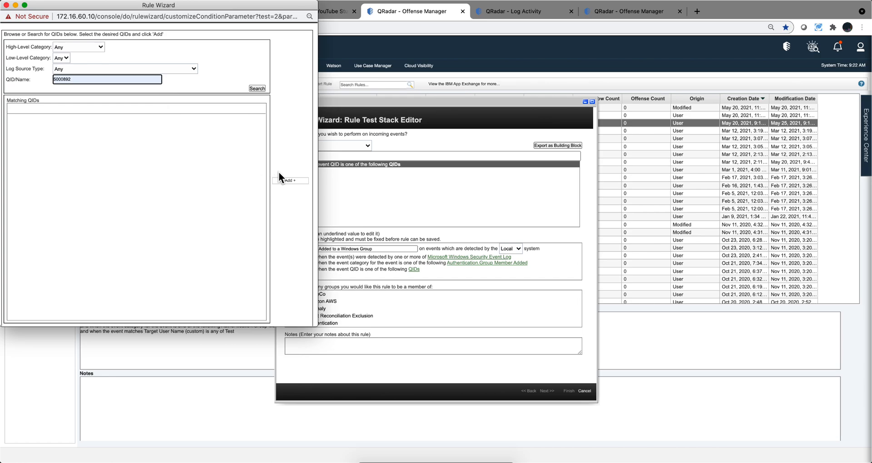
pyautogui.click(304, 180)
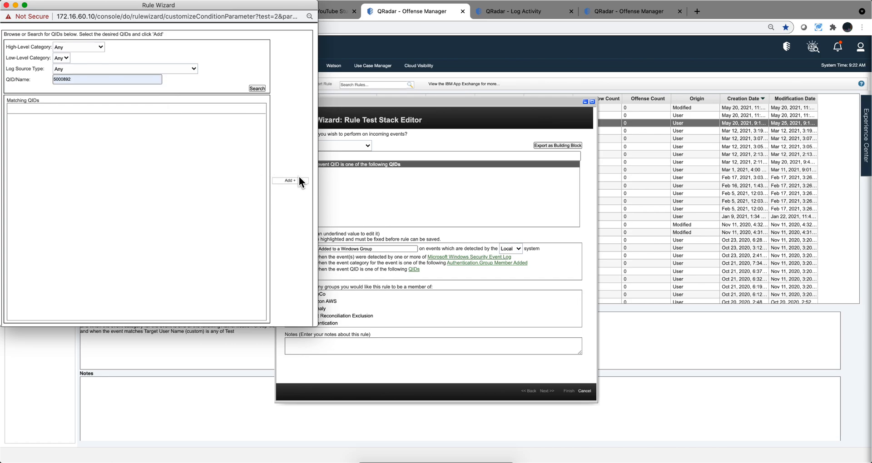
pyautogui.click(6, 5)
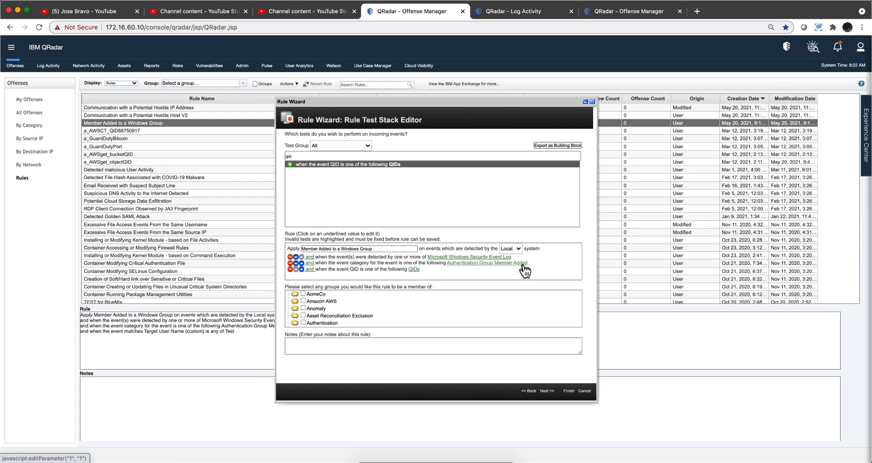
pyautogui.click(290, 270)
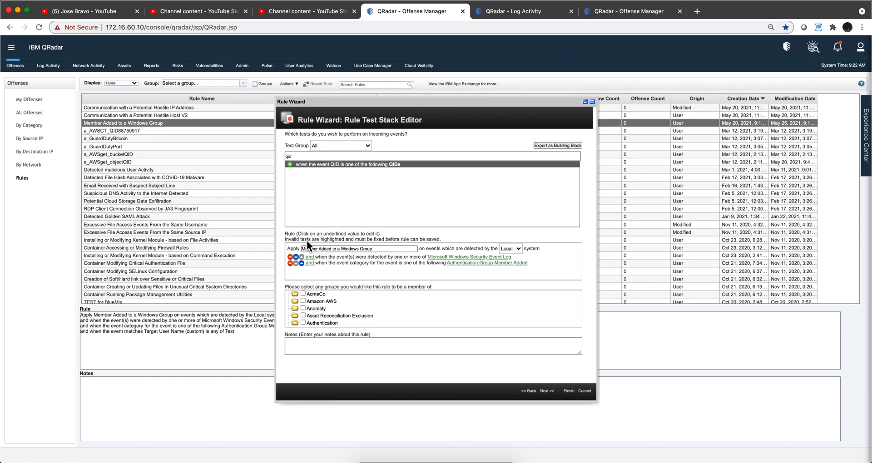
pyautogui.click(299, 156)
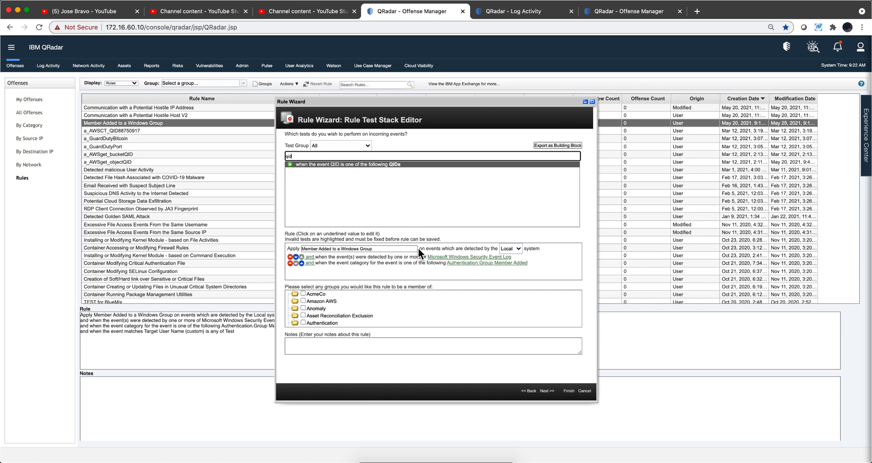
# Step: Examine the Target User Name and group custom properties in the details of the group-membership event
pyautogui.click(522, 12)
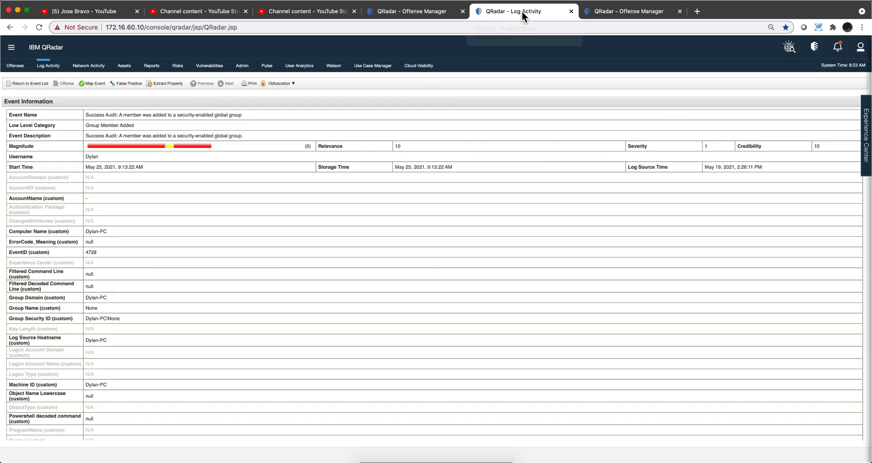
pyautogui.scroll(-5, 90, 241)
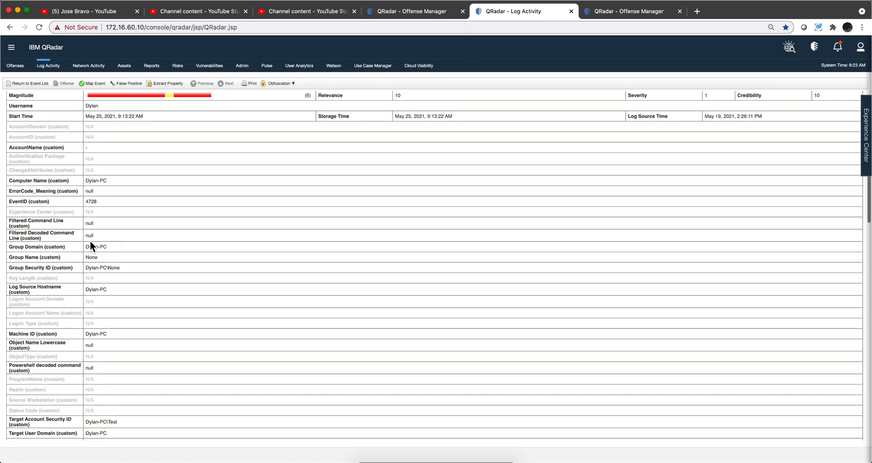
pyautogui.scroll(-4, 90, 243)
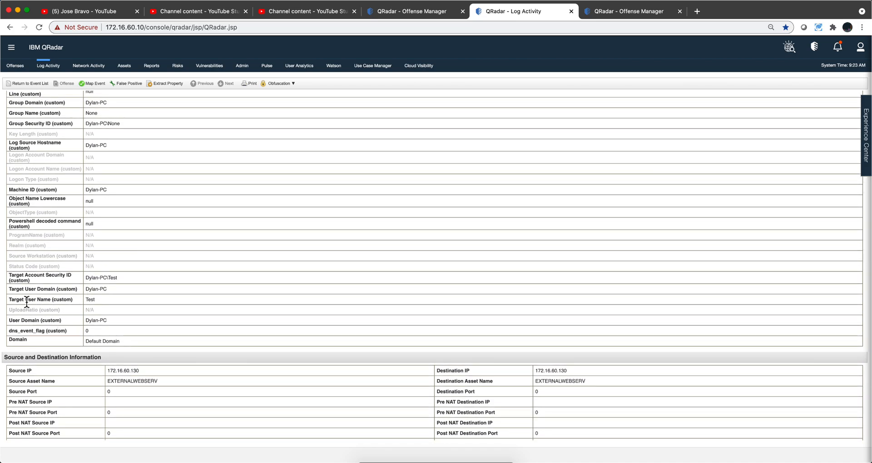
pyautogui.doubleClick(95, 298)
pyautogui.scroll(5, 176, 295)
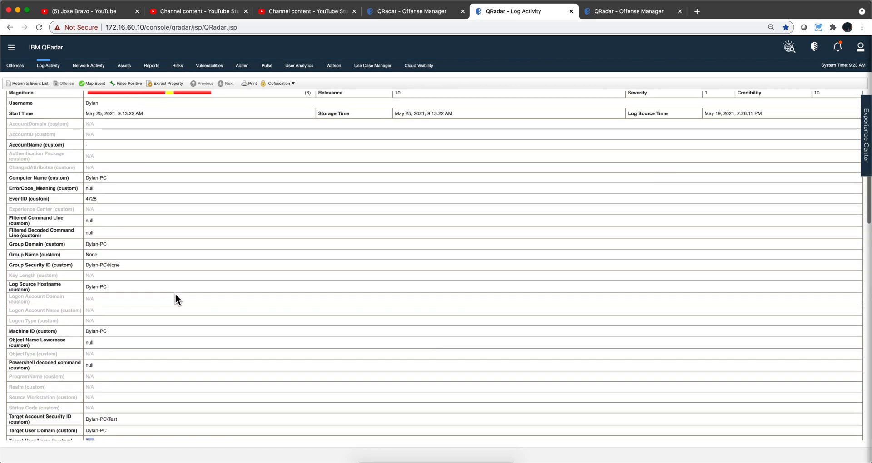
# Step: Return to the rule's test editor, search the tests for "event propert" and look through the matches
pyautogui.click(418, 13)
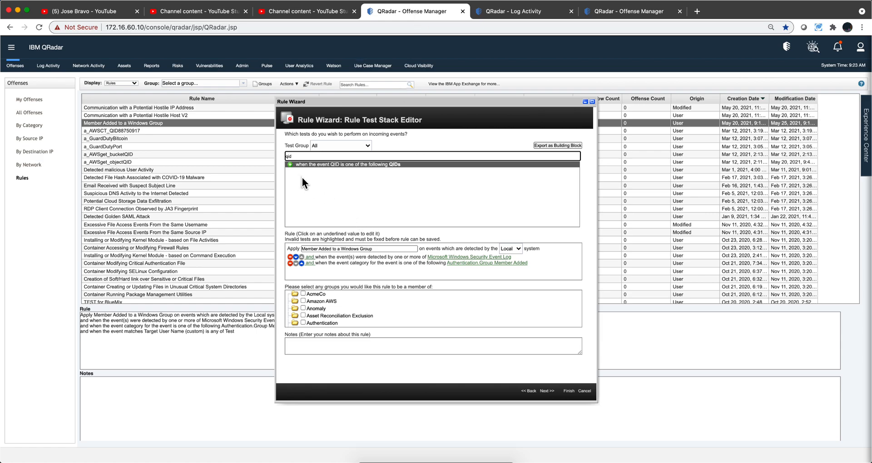
pyautogui.moveTo(296, 157); pyautogui.dragTo(276, 157)
pyautogui.press('BackSpace')
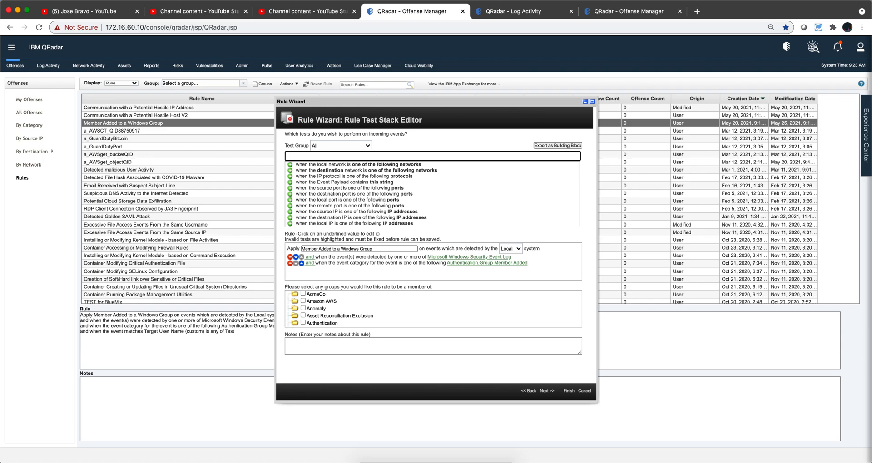
pyautogui.write('event')
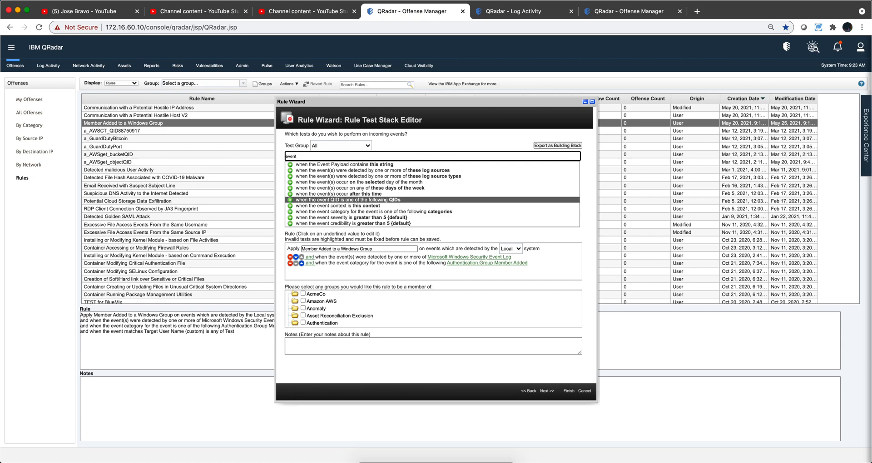
pyautogui.write(' proper')
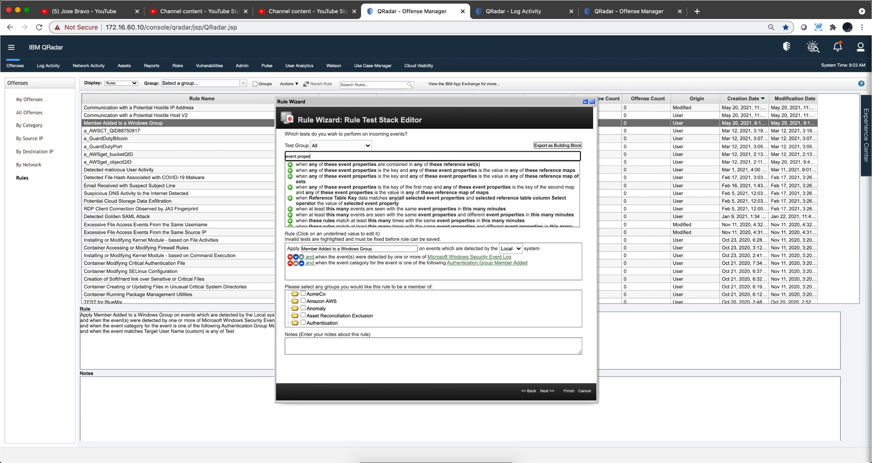
pyautogui.write('ty')
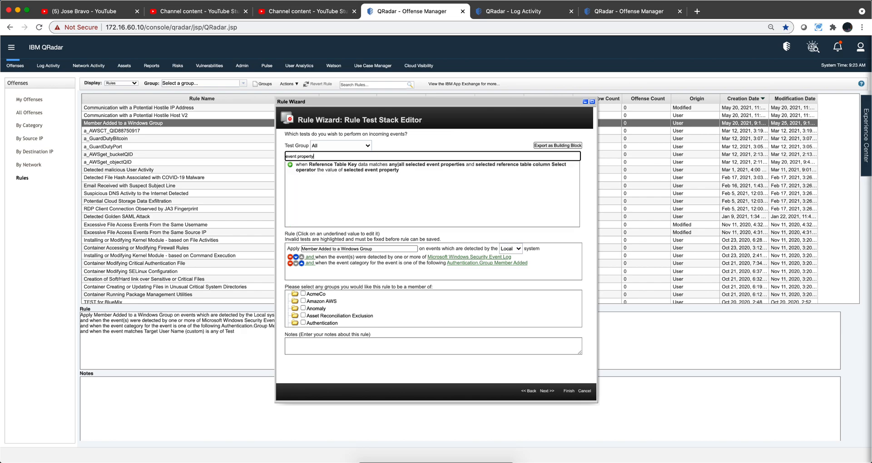
pyautogui.press('BackSpace')
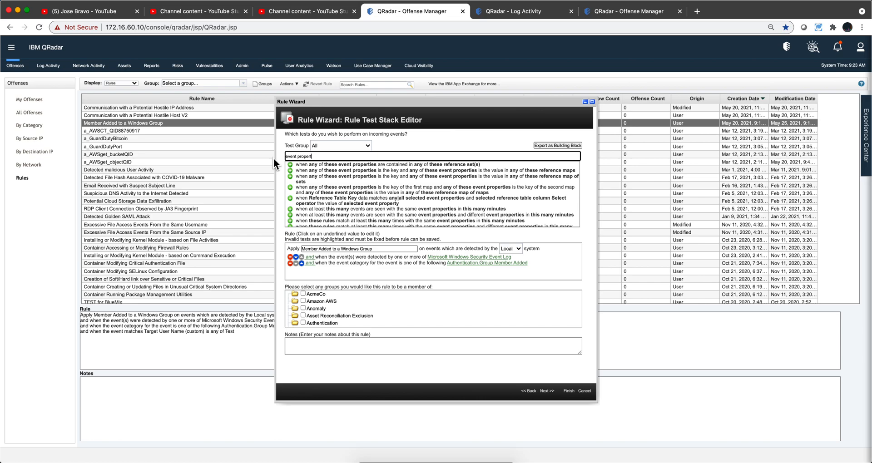
pyautogui.scroll(-5, 368, 167)
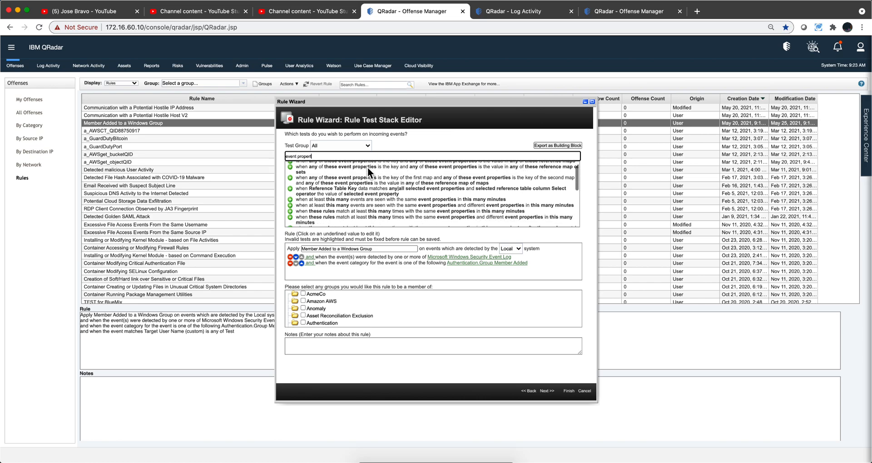
pyautogui.scroll(-5, 367, 167)
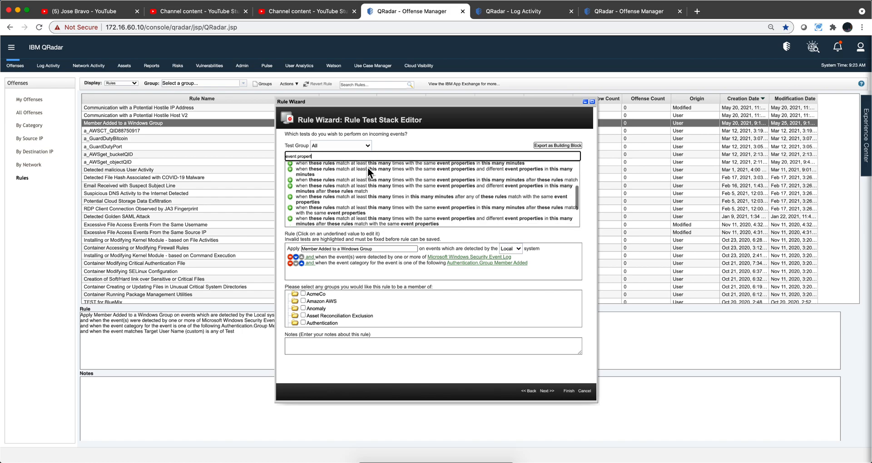
pyautogui.scroll(1, 367, 167)
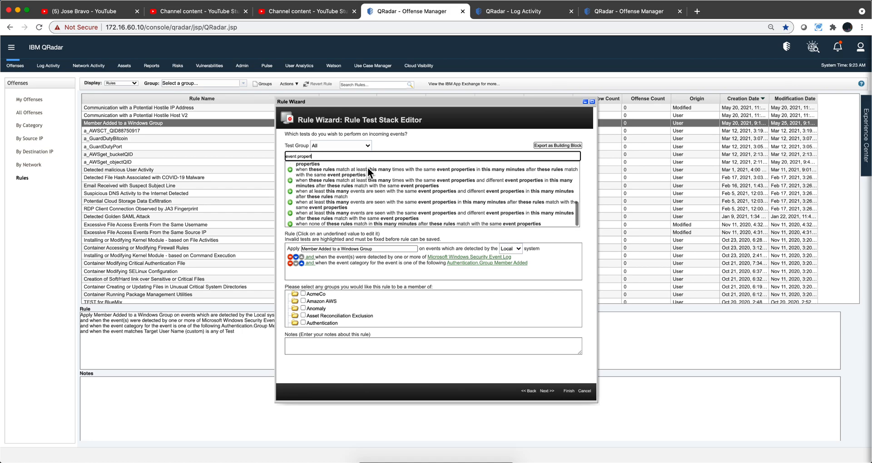
pyautogui.scroll(5, 368, 171)
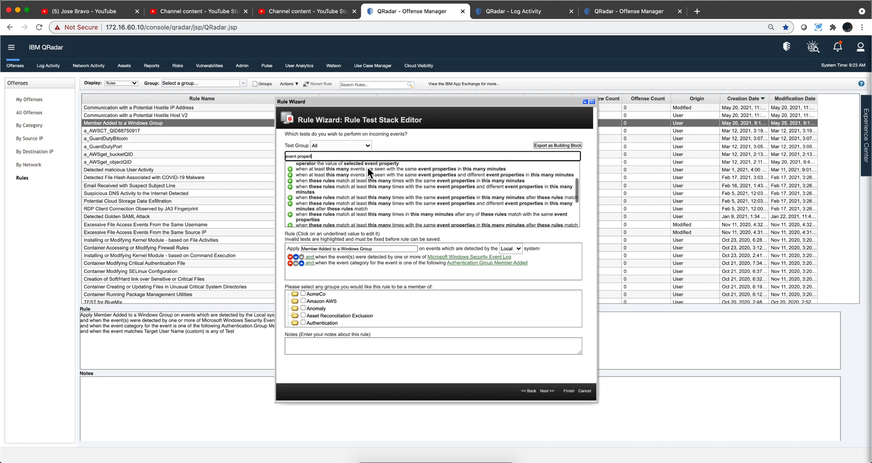
pyautogui.scroll(1, 368, 168)
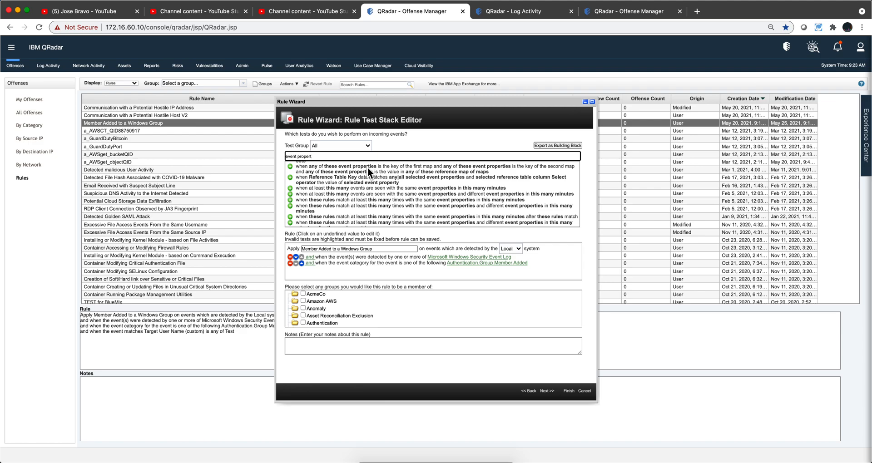
# Step: Filter the rule tests by "event match" and add the test "when the event matches this search filter" to the rule, leaving it non-negated
pyautogui.press('super+a')
pyautogui.press('BackSpace')
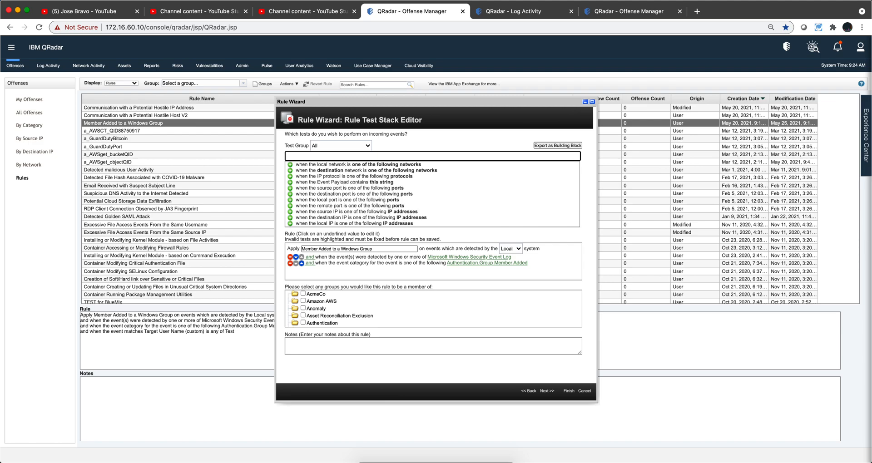
pyautogui.write('eve')
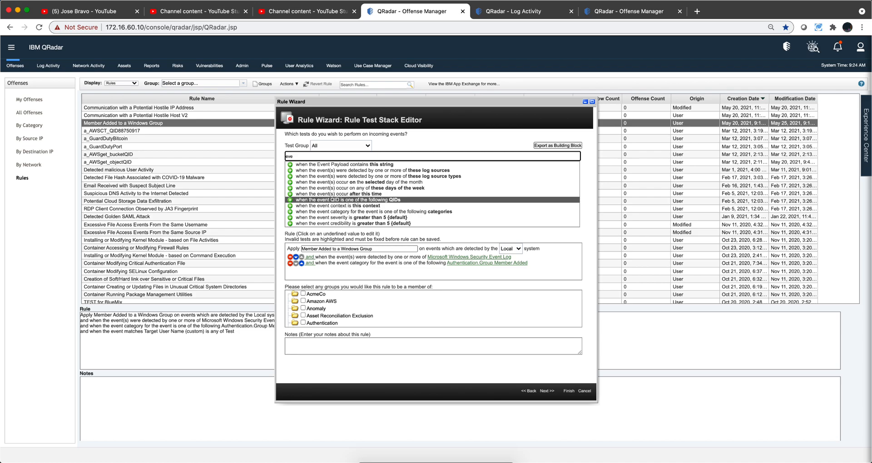
pyautogui.write('match')
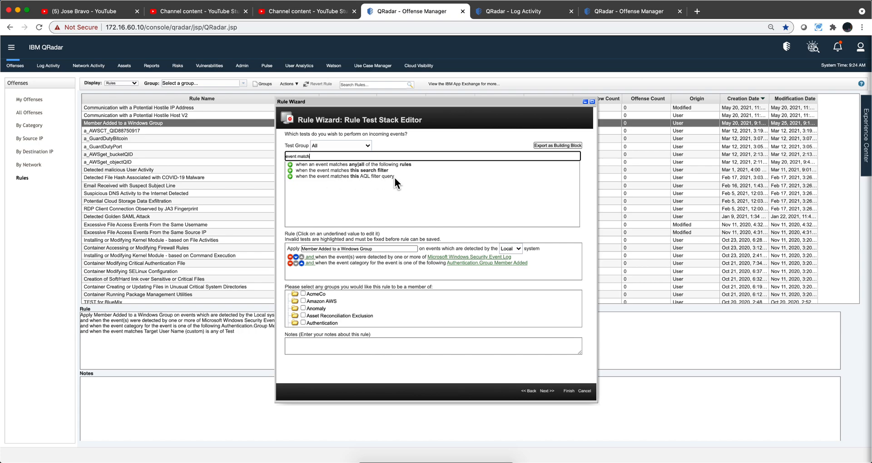
pyautogui.click(290, 170)
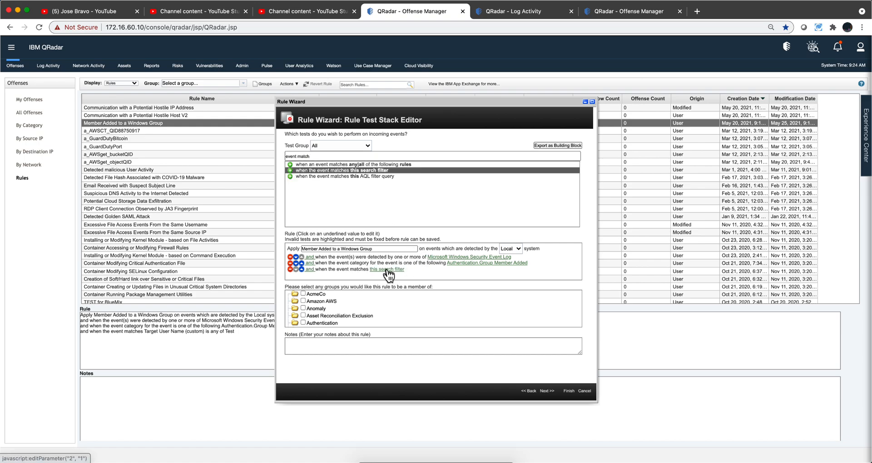
pyautogui.click(310, 270)
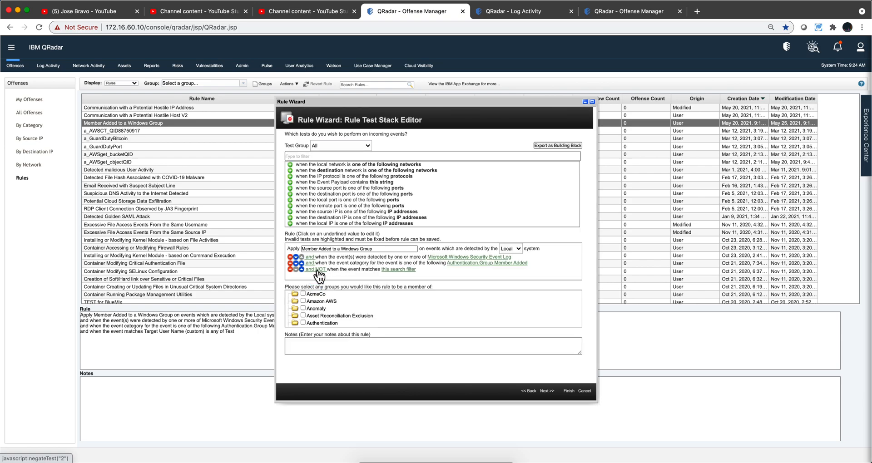
pyautogui.click(318, 270)
# Step: Open the new test's search filter for editing and choose Target User Name (custom) as the property
pyautogui.click(391, 270)
pyautogui.moveTo(169, 9); pyautogui.dragTo(343, 93)
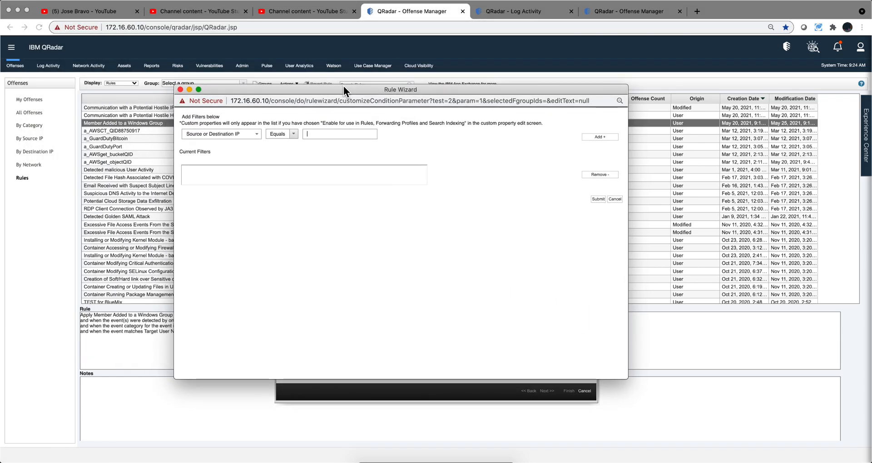
pyautogui.click(246, 132)
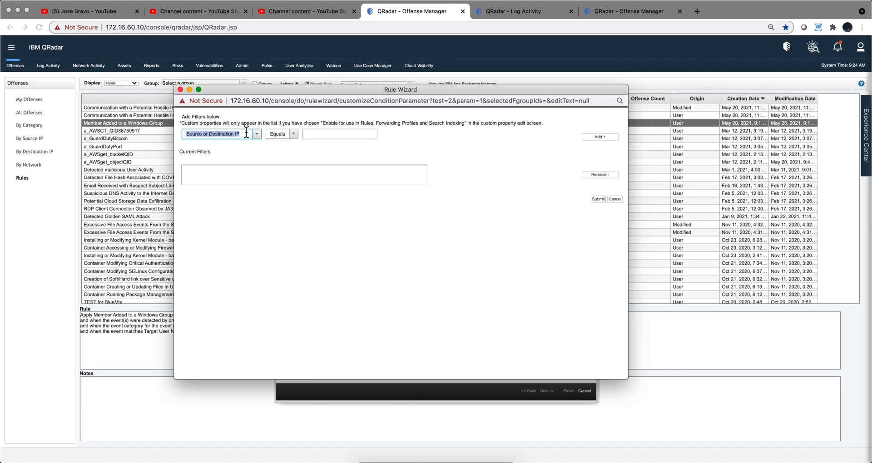
pyautogui.write('targ')
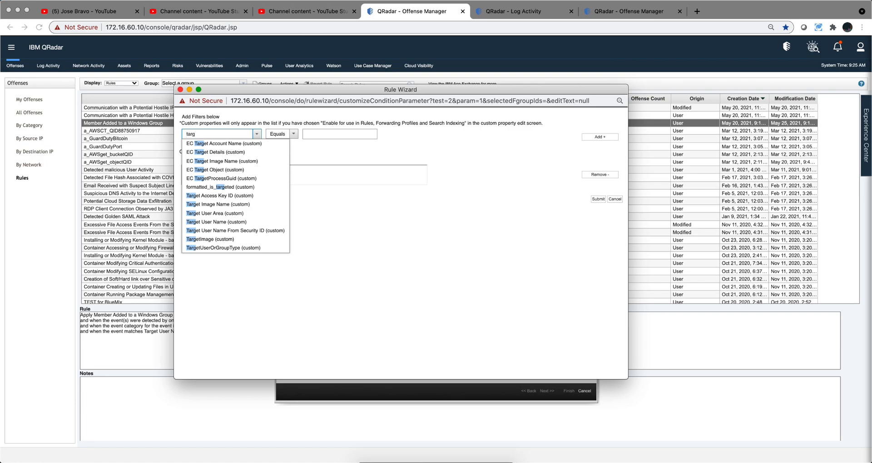
pyautogui.click(241, 223)
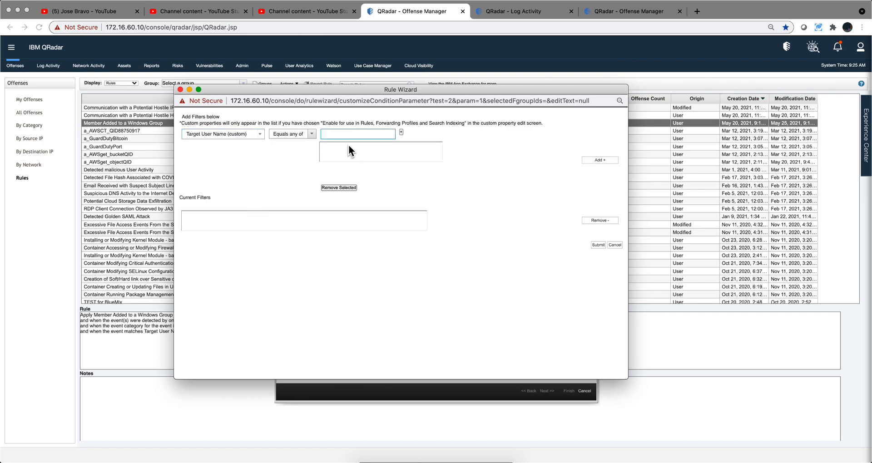
# Step: Add the condition Equals any of "Test" to the search filter, submit it and save the rule
pyautogui.click(312, 135)
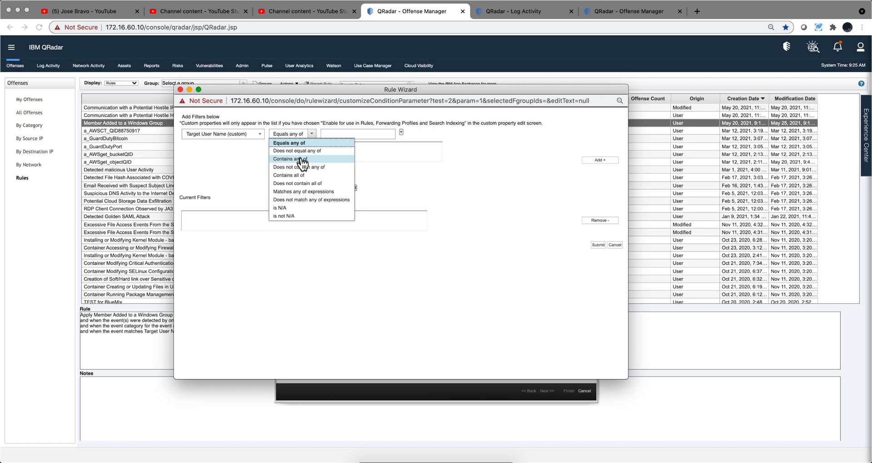
pyautogui.click(325, 133)
pyautogui.write('Test')
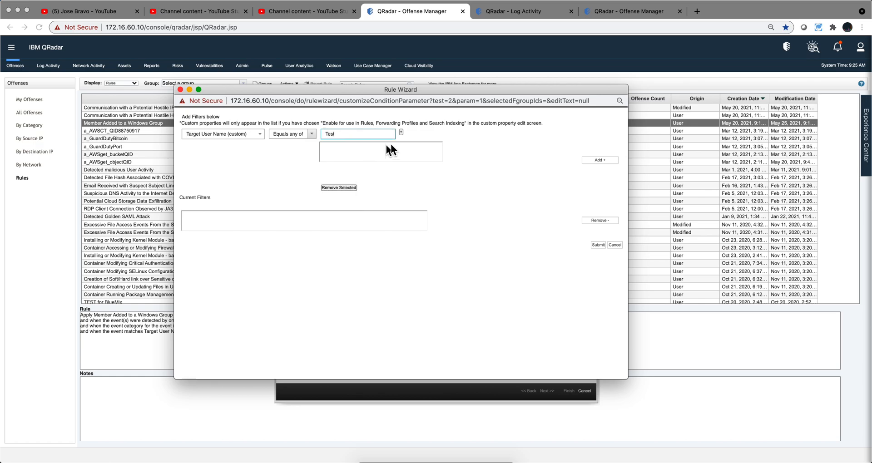
pyautogui.click(402, 131)
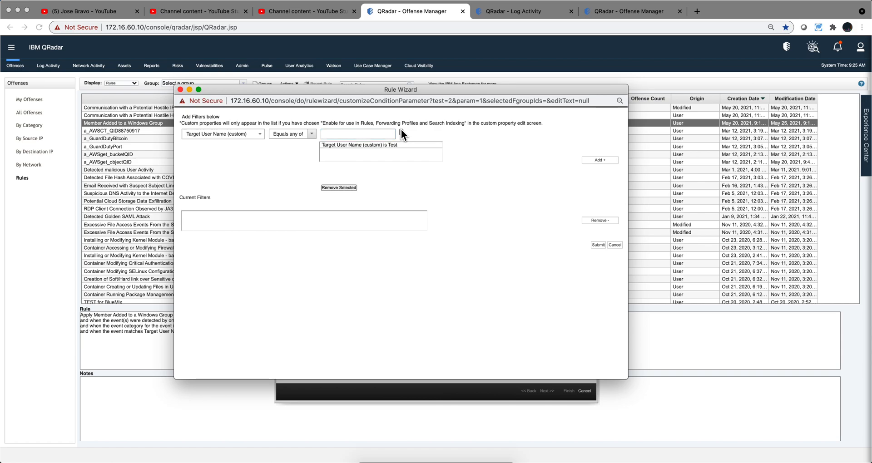
pyautogui.click(603, 161)
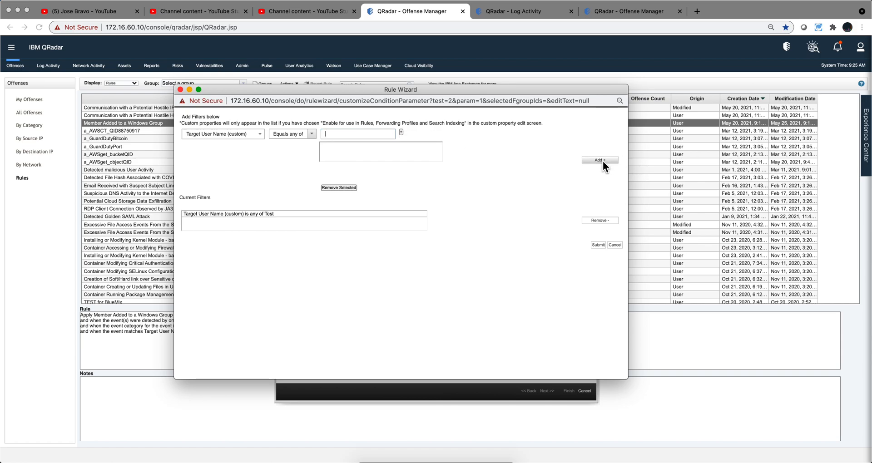
pyautogui.click(599, 245)
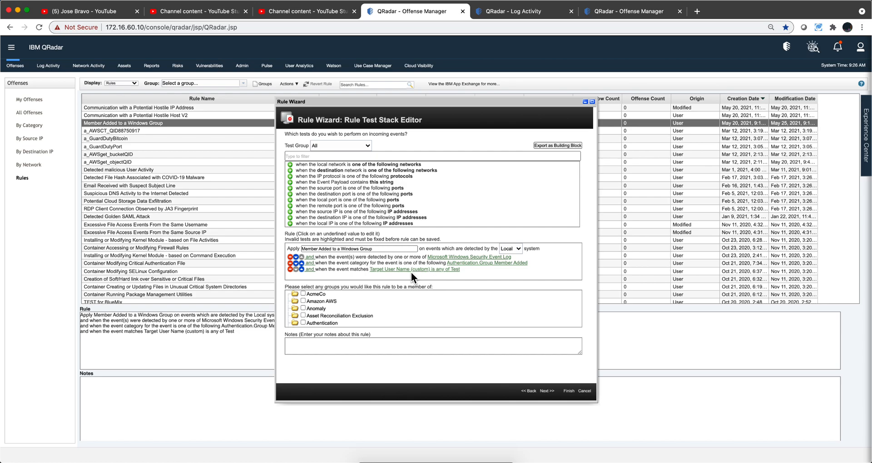
pyautogui.click(569, 391)
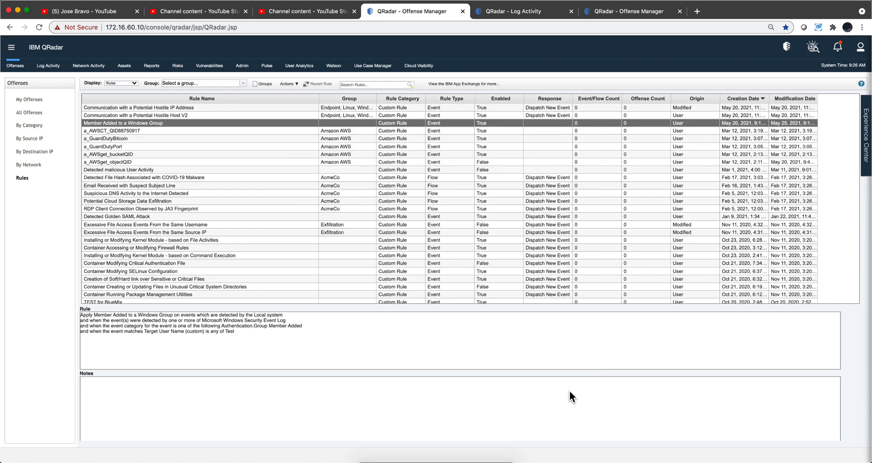
# Step: Return from the event details to the Log Activity event list and set its view to Real Time (streaming)
pyautogui.click(522, 11)
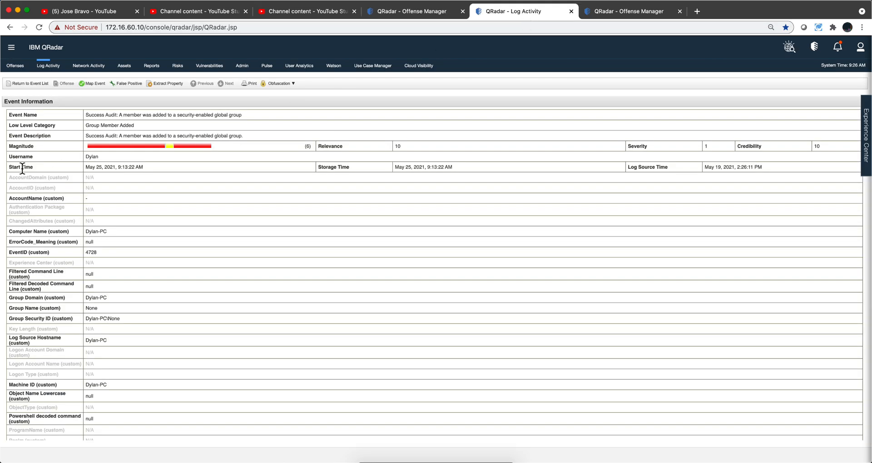
pyautogui.click(24, 83)
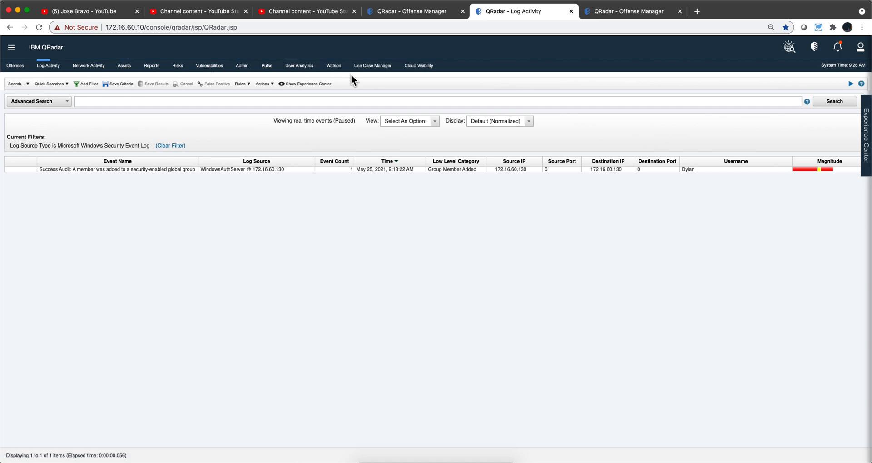
pyautogui.click(434, 124)
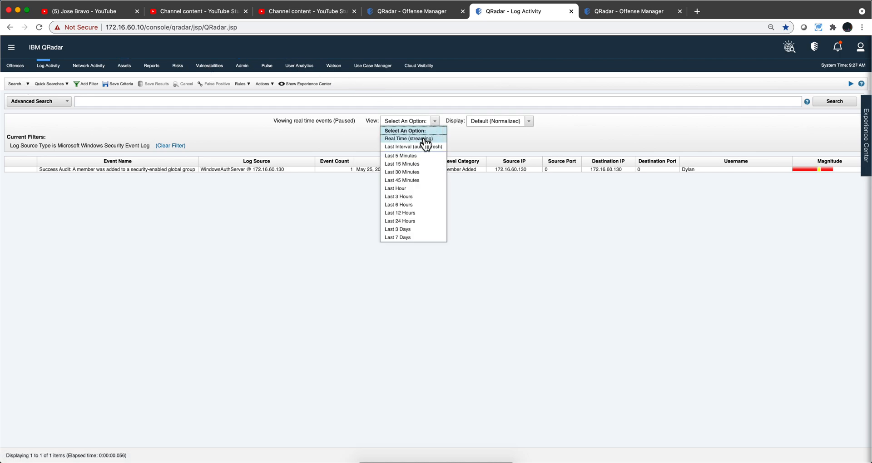
pyautogui.click(424, 137)
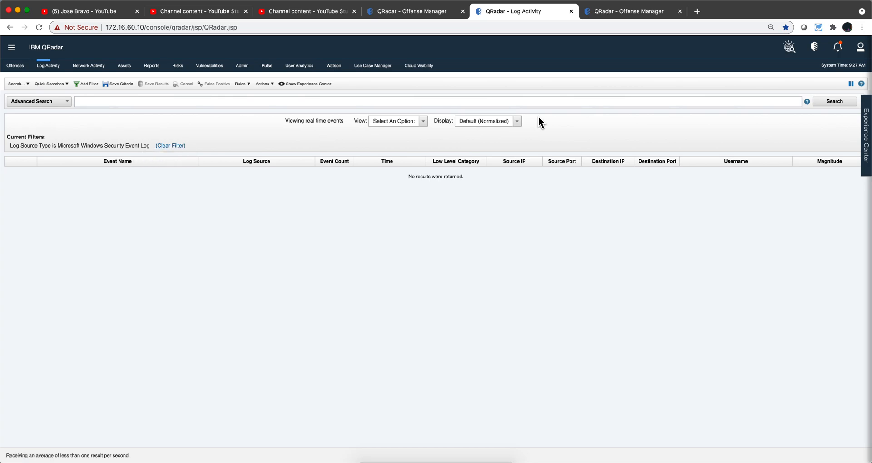
# Step: Refresh the All Offenses list in the other QRadar browser tab and return to the streaming Log Activity view
pyautogui.click(612, 15)
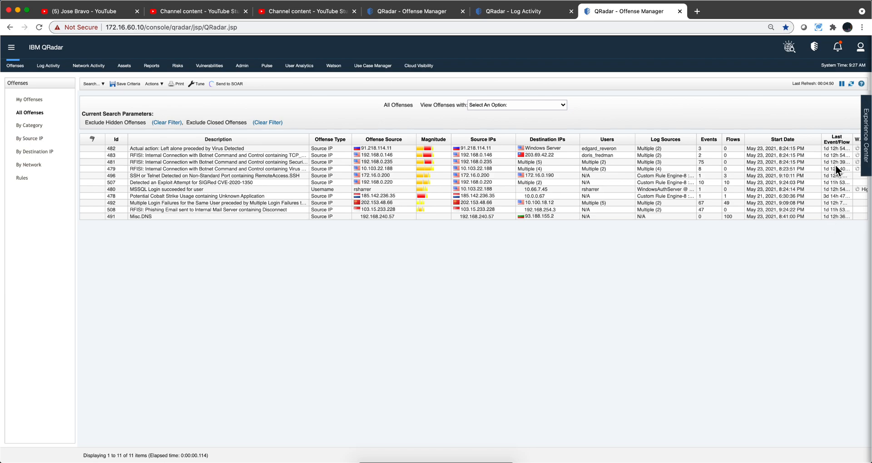
pyautogui.click(852, 84)
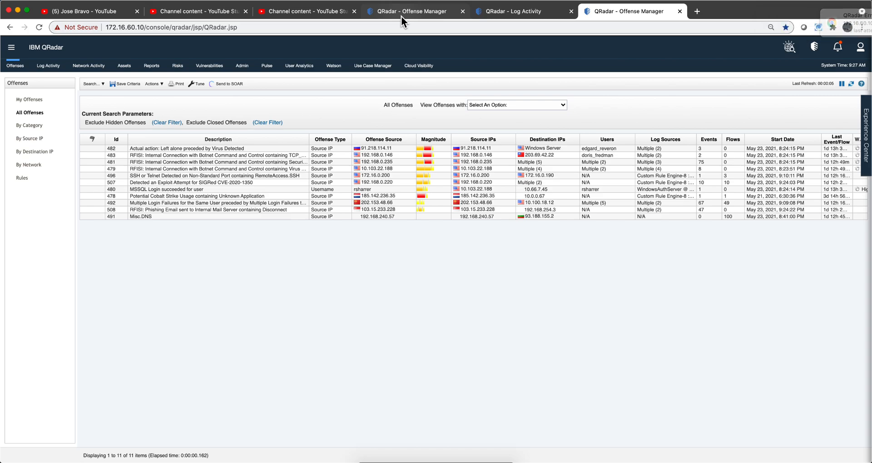
pyautogui.click(510, 12)
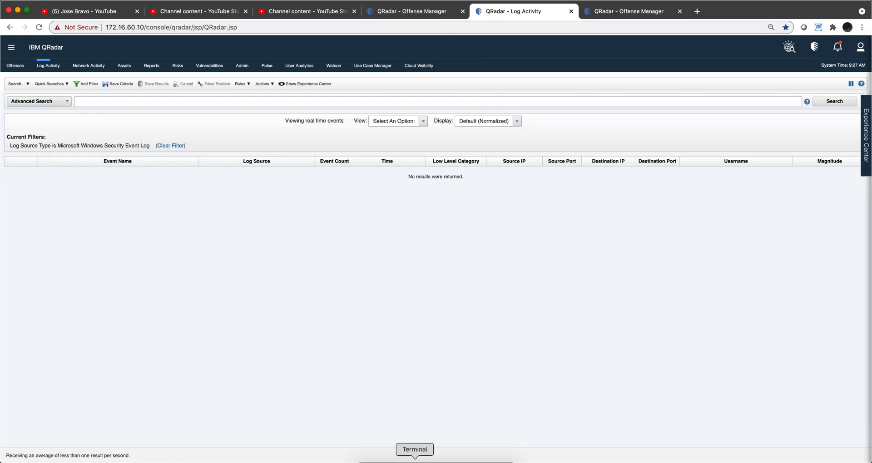
# Step: Switch to Terminal and rerun /opt/qradar/bin/logrun.pl -f MemberAdded.log -u 172.16.60.130 1
pyautogui.click(415, 461)
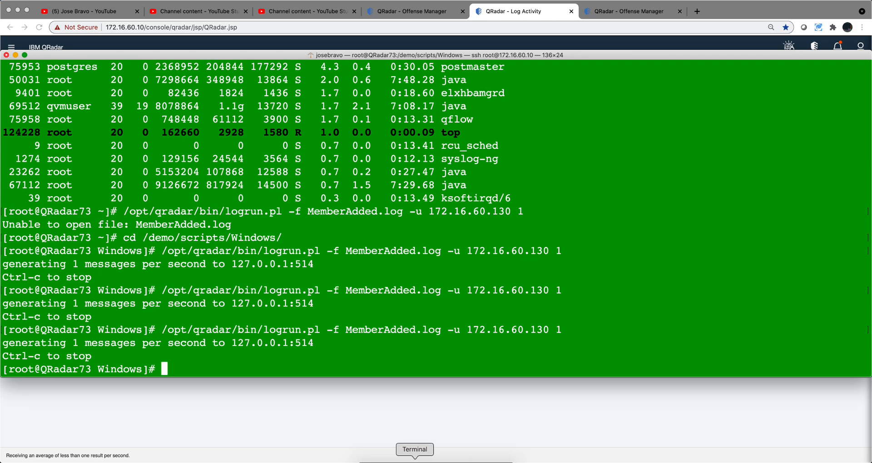
pyautogui.press('Up')
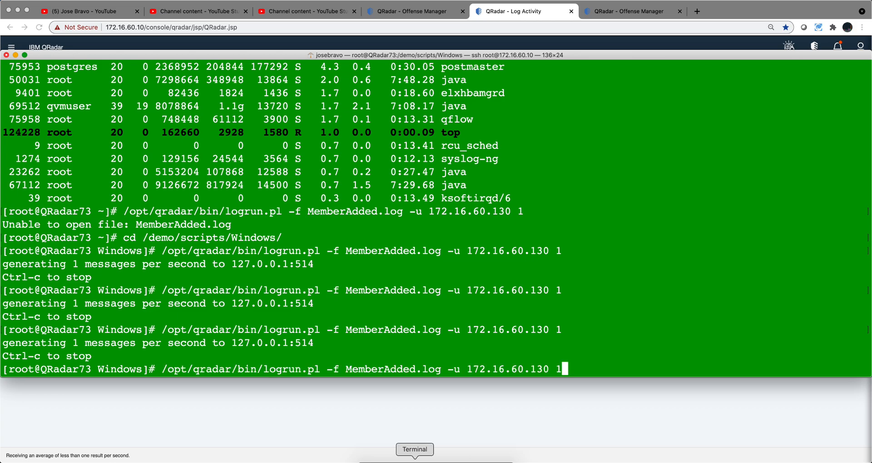
pyautogui.press('Return')
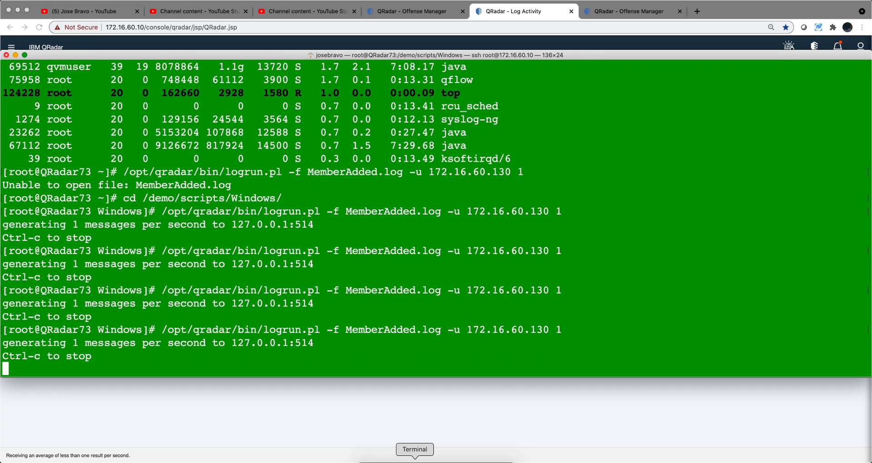
# Step: Back in QRadar, pause the event stream, open the newly received group-membership event and check its Custom Rules for Member Added to a Windows Group
pyautogui.click(394, 421)
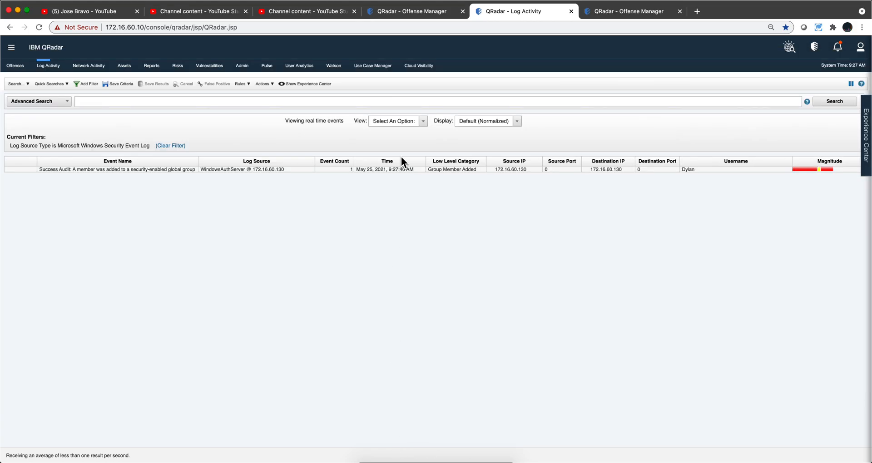
pyautogui.click(852, 84)
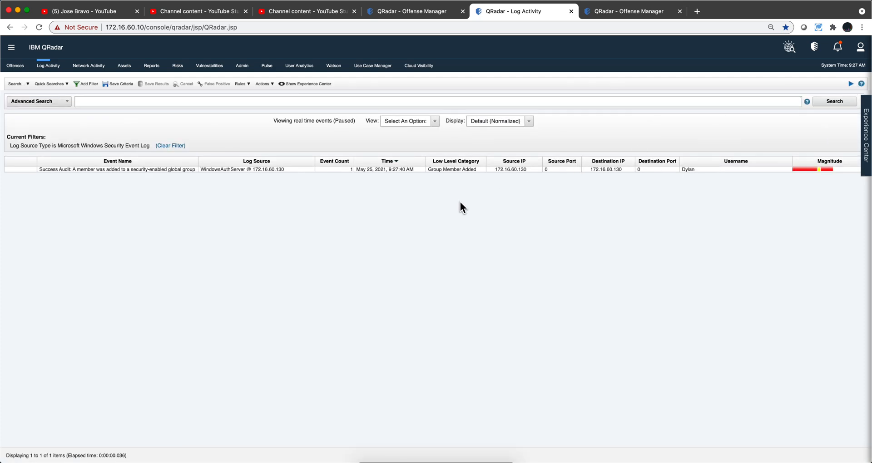
pyautogui.doubleClick(446, 170)
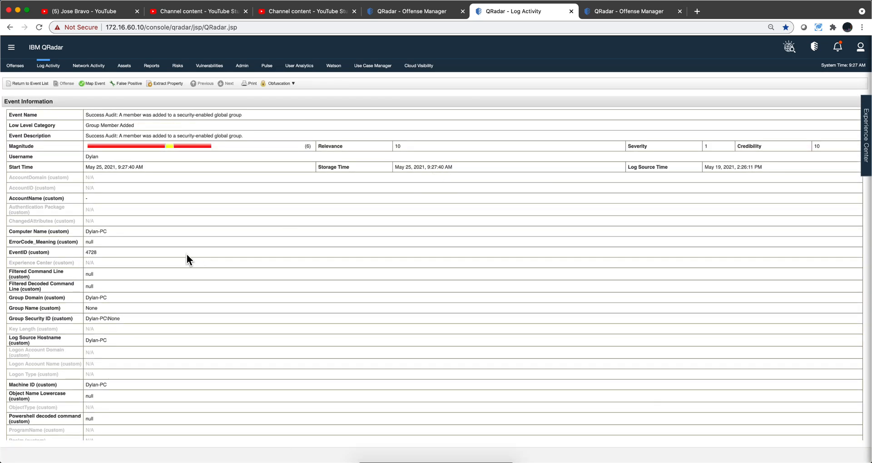
pyautogui.scroll(-2, 187, 254)
pyautogui.scroll(-10, 186, 254)
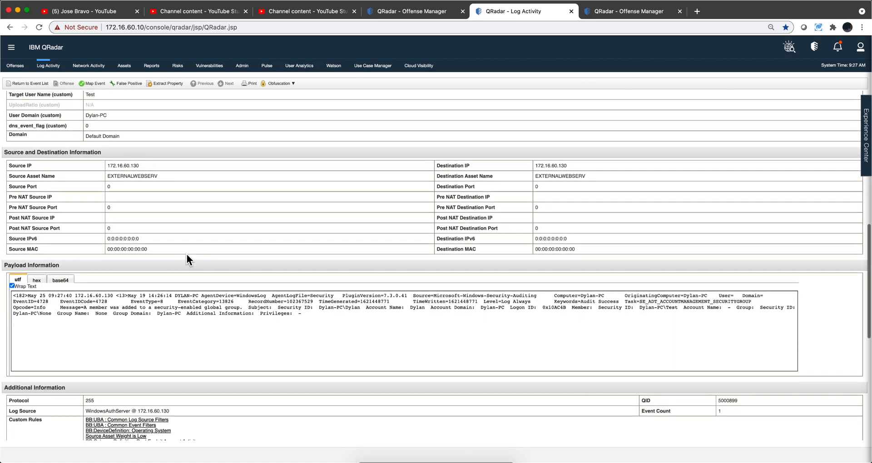
pyautogui.scroll(-3, 187, 254)
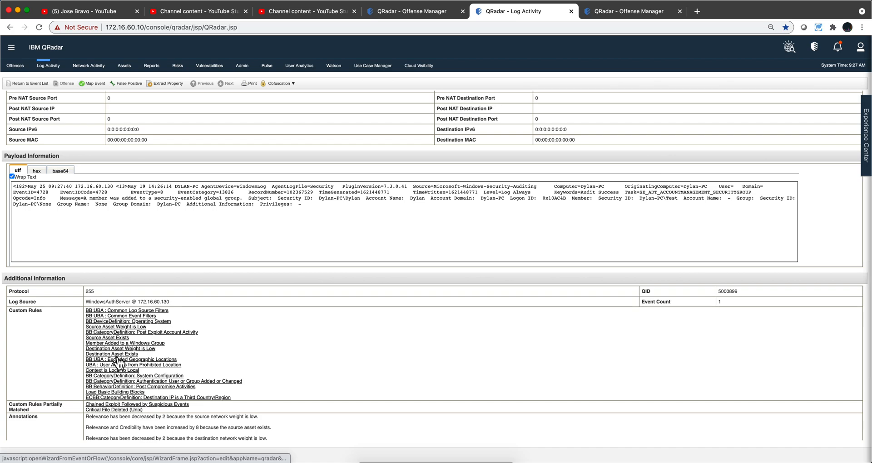
pyautogui.click(117, 347)
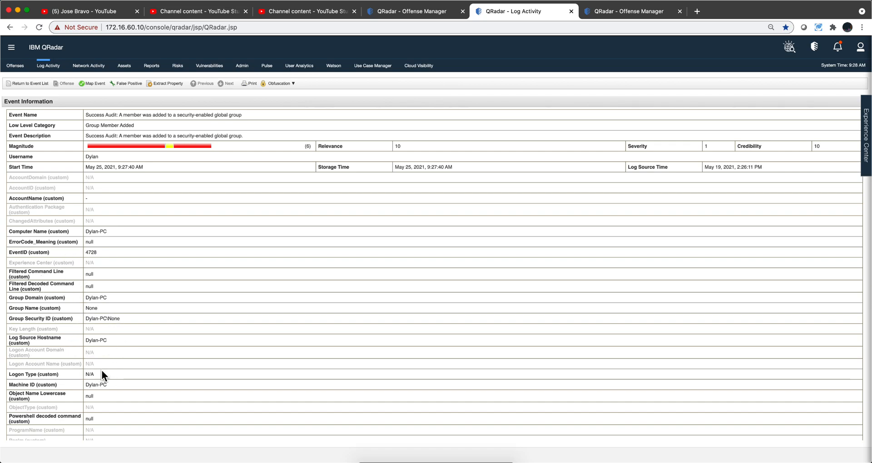
# Step: Review the event's custom properties, including Target User Name, and its payload information
pyautogui.scroll(-10, 157, 325)
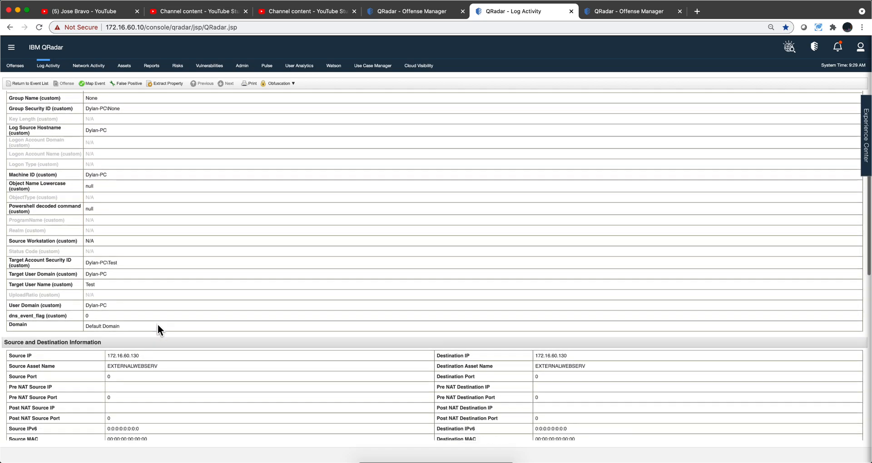
pyautogui.scroll(-4, 157, 325)
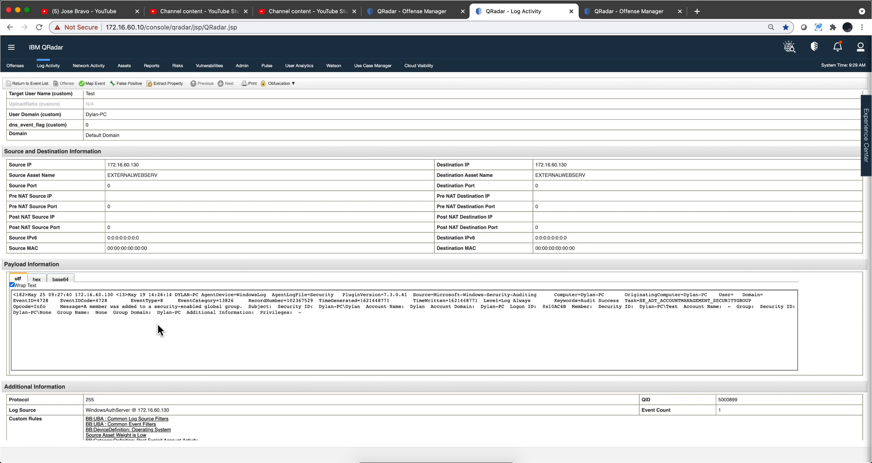
pyautogui.scroll(12, 157, 324)
pyautogui.scroll(1, 158, 324)
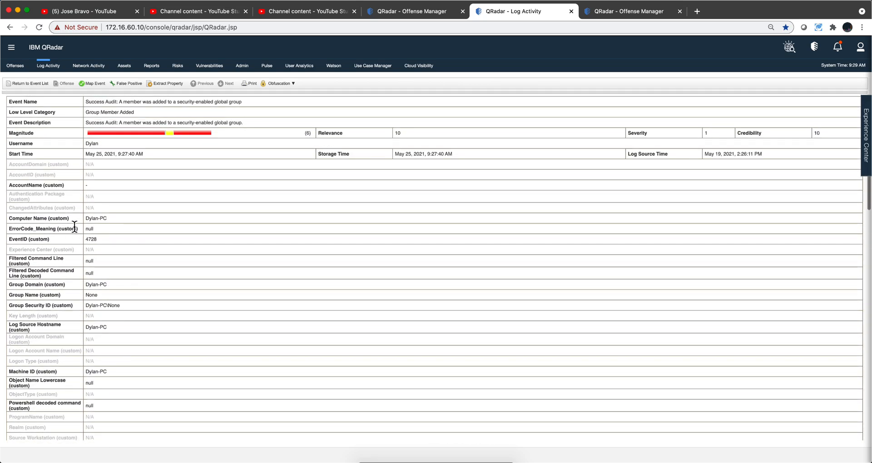